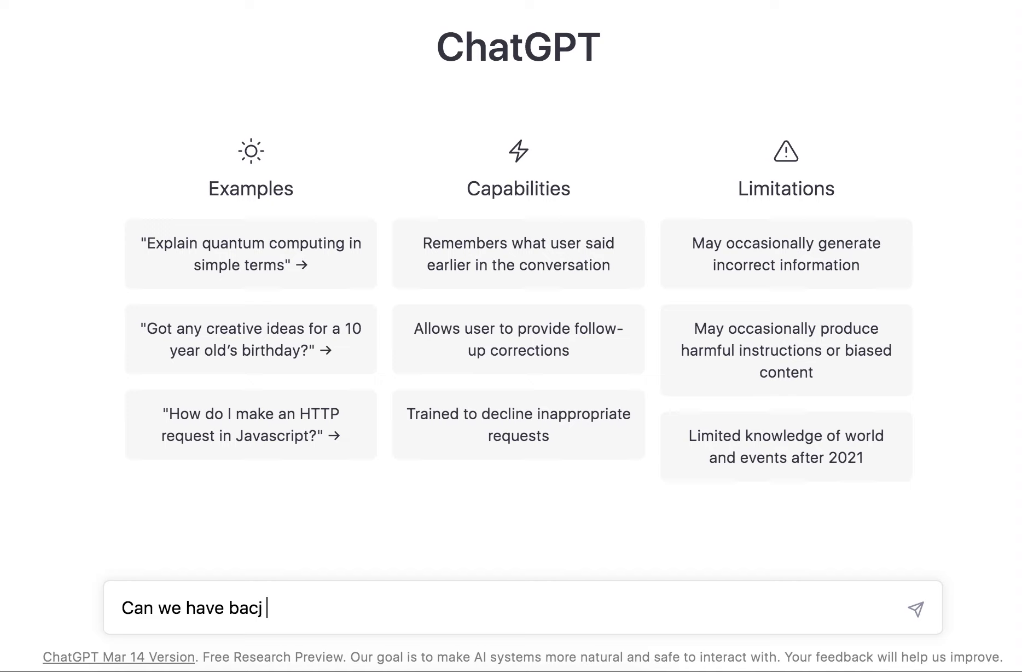
# Step: Complete and send the prompt "Can we have back and forth conversation in Arabic for beginners?"
pyautogui.press('BackSpace')
pyautogui.write('k and forth')
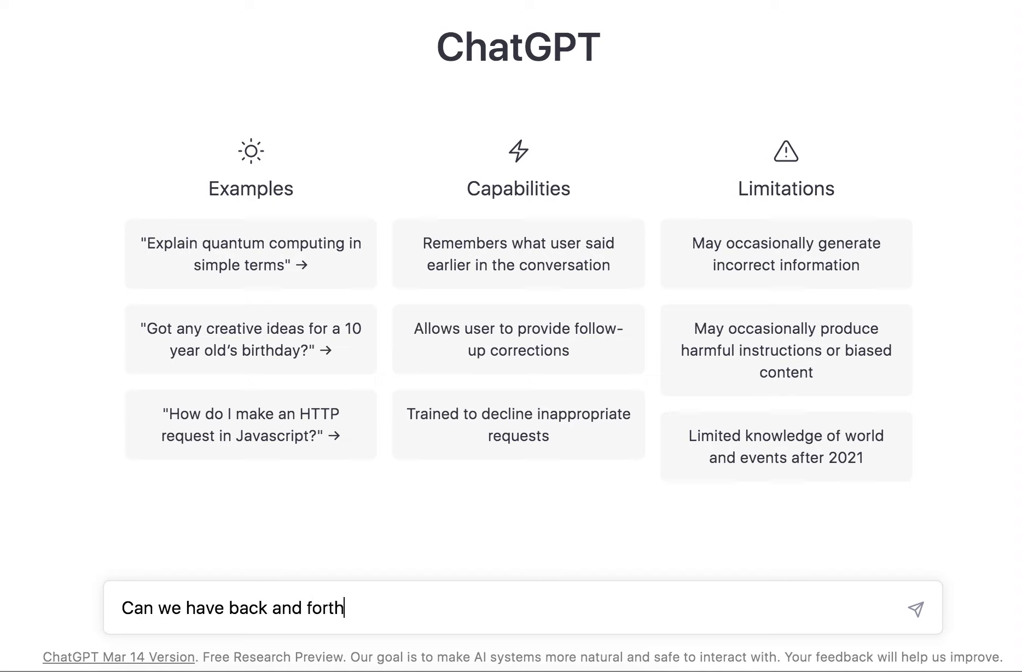
pyautogui.write(' conversati')
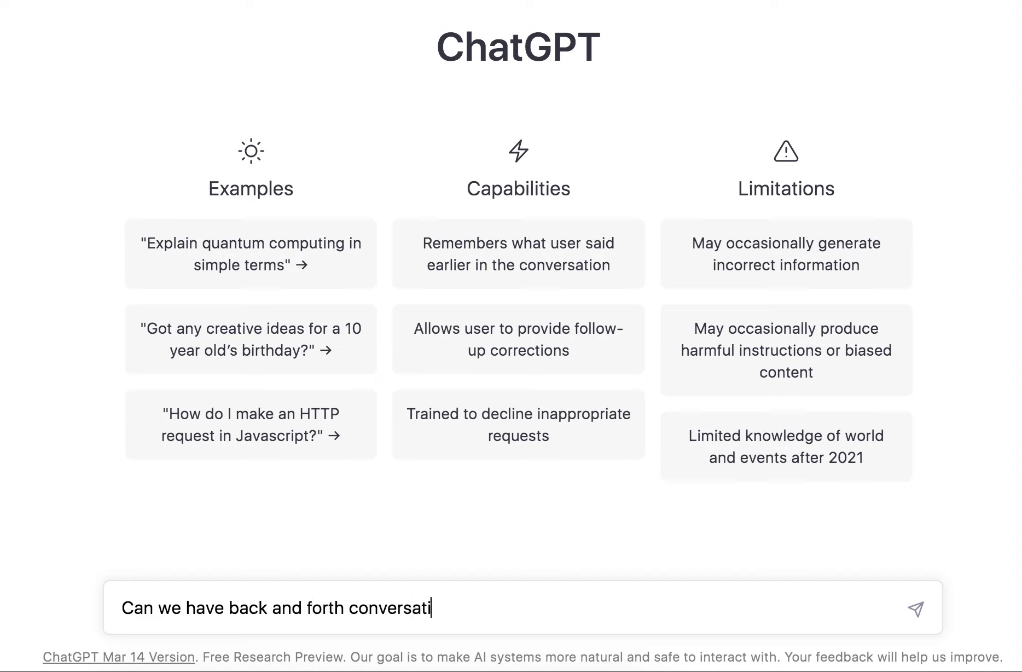
pyautogui.write('on in Arabic fr')
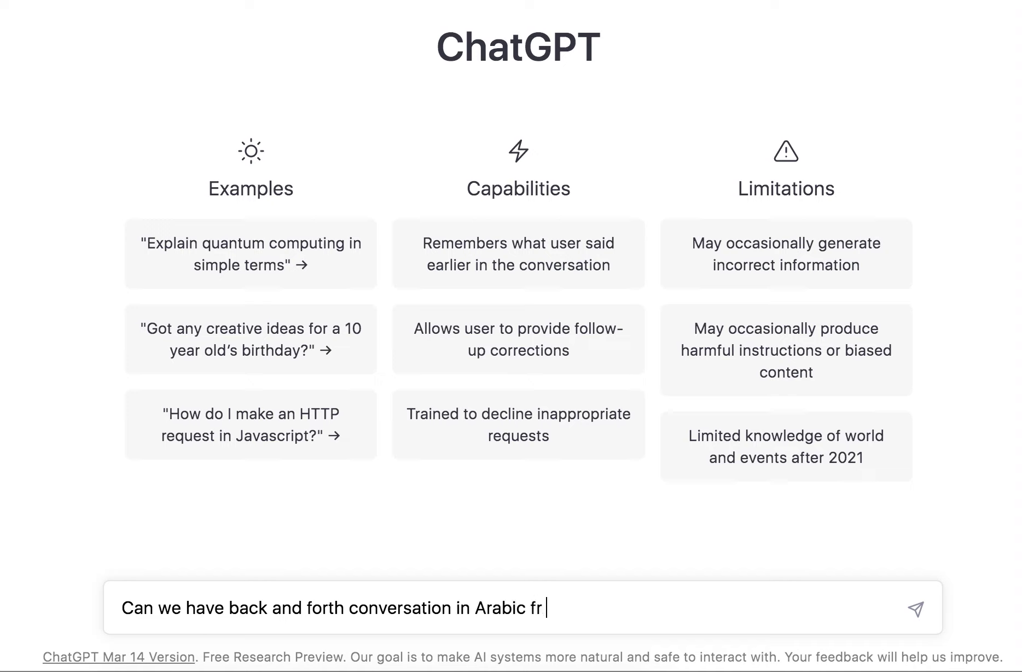
pyautogui.press('BackSpace')
pyautogui.write('or beginners?')
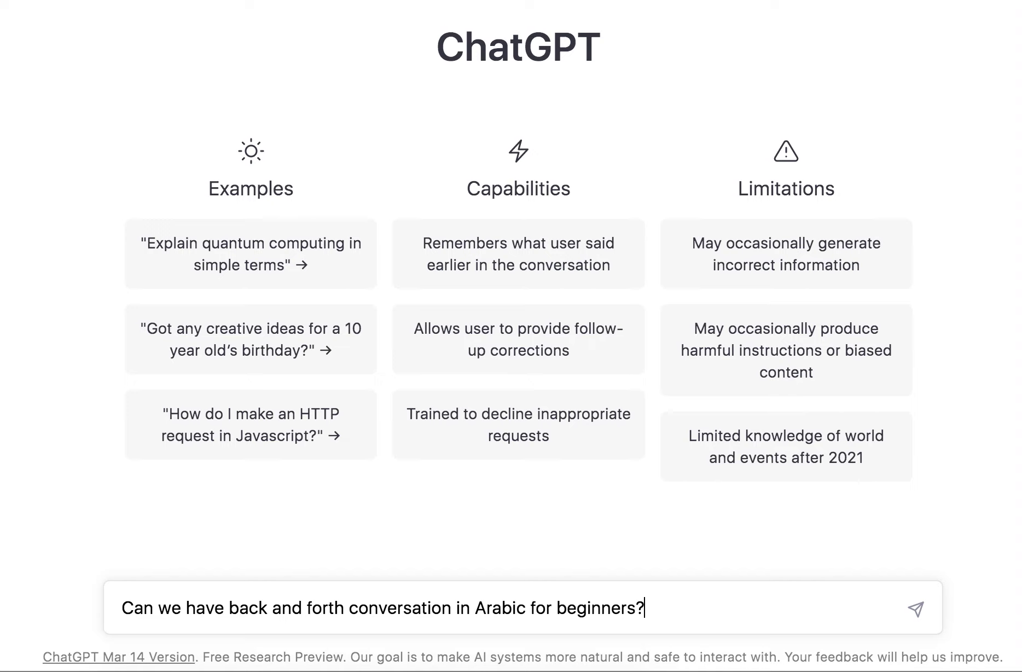
pyautogui.press('Return')
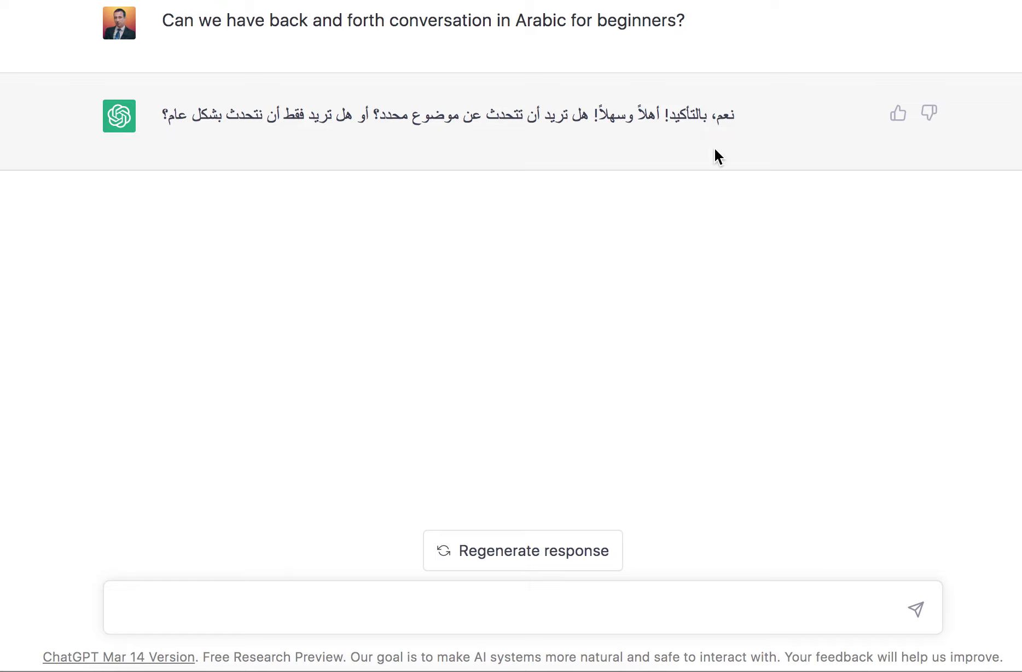
# Step: Send the follow-up instruction "translate every answer and correct my responses"
pyautogui.moveTo(651, 116); pyautogui.dragTo(617, 116)
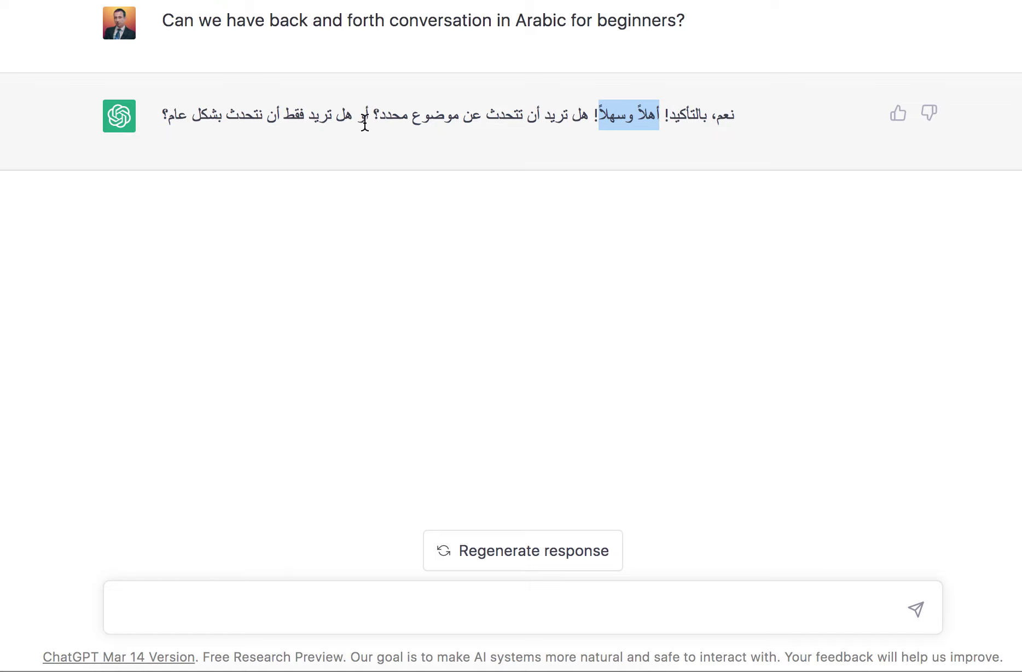
pyautogui.click(295, 609)
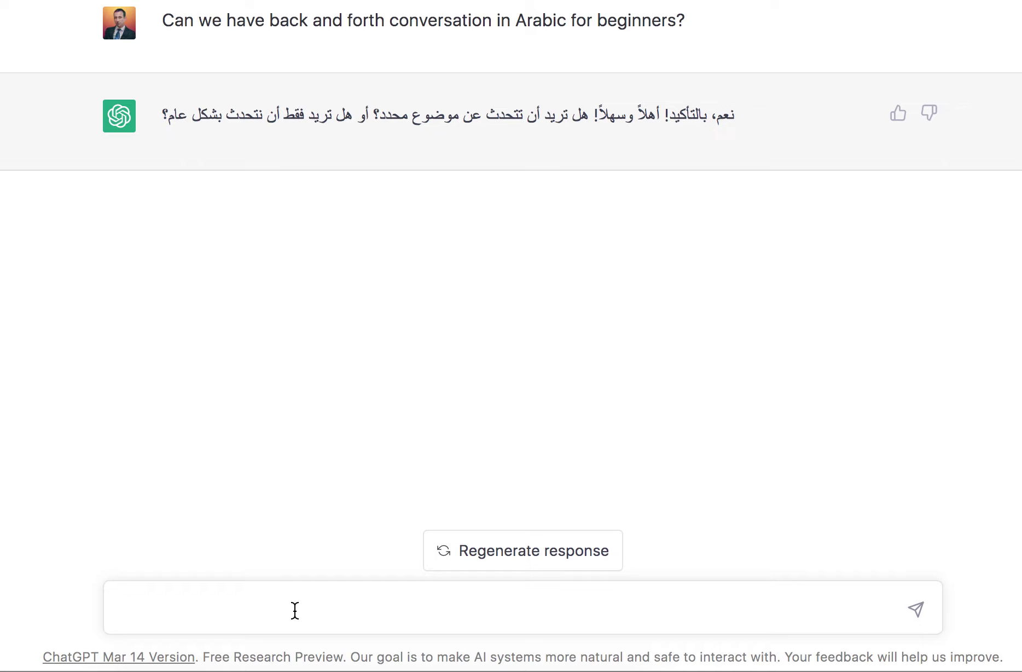
pyautogui.write('translat')
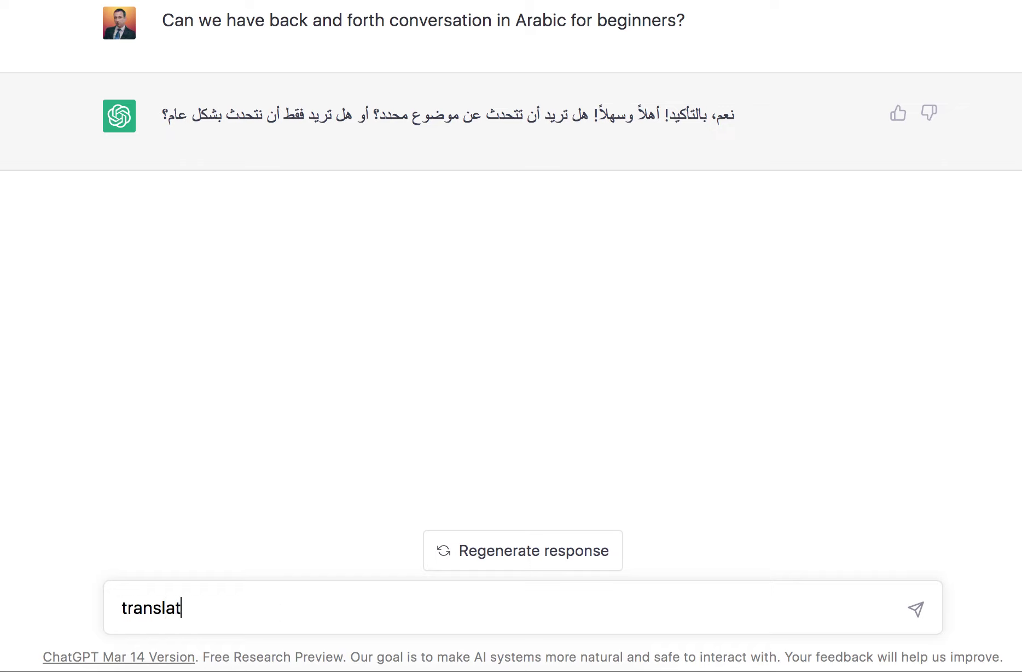
pyautogui.write('e every answe')
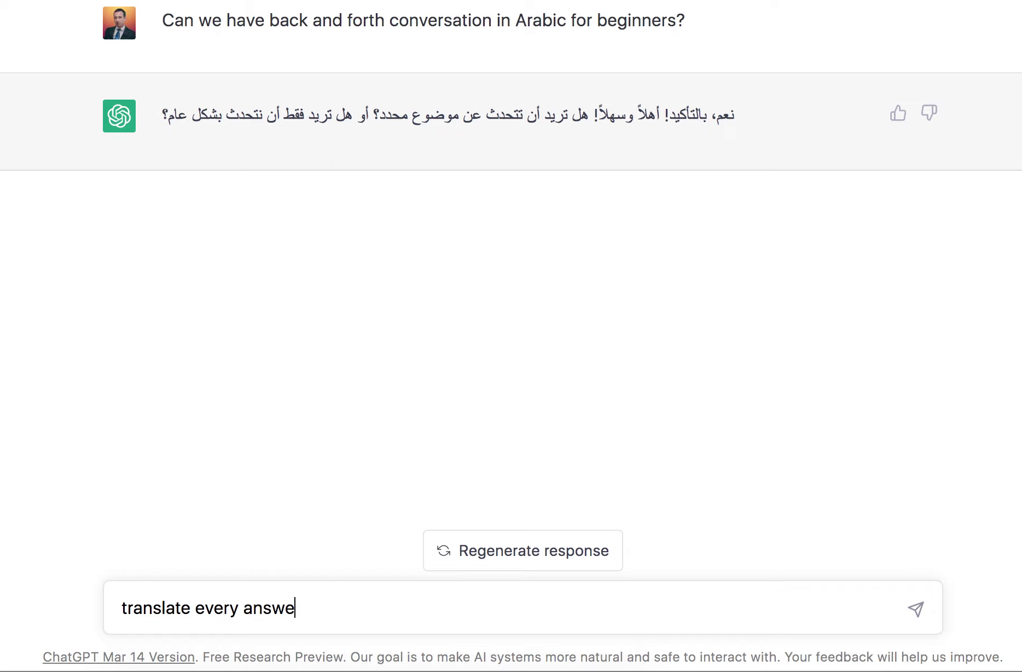
pyautogui.write('r and correct my respone')
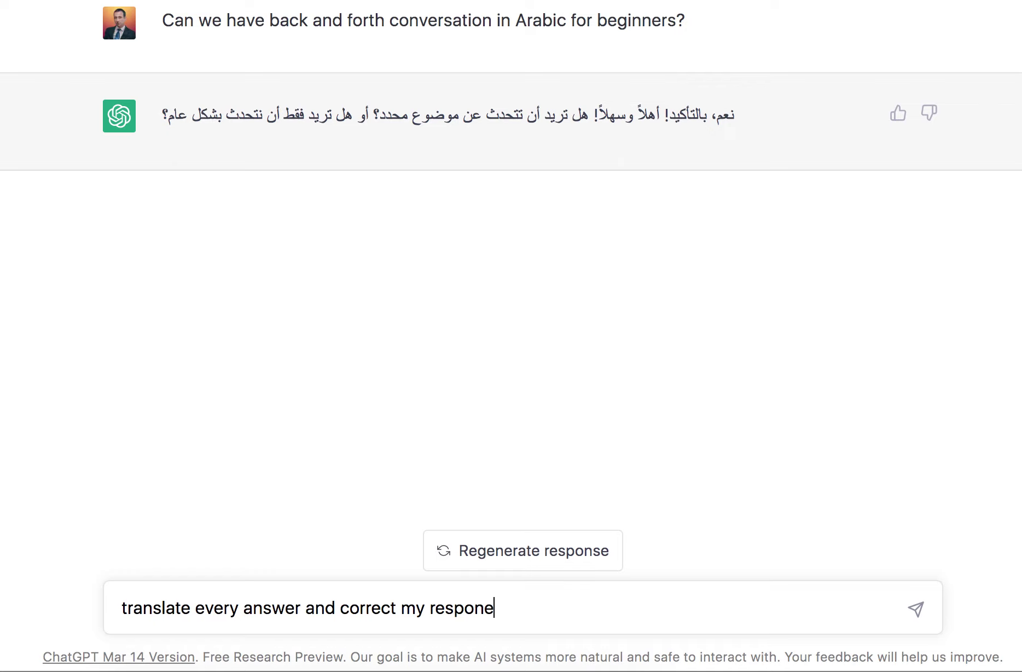
pyautogui.press('BackSpace')
pyautogui.write('ses')
pyautogui.press('Return')
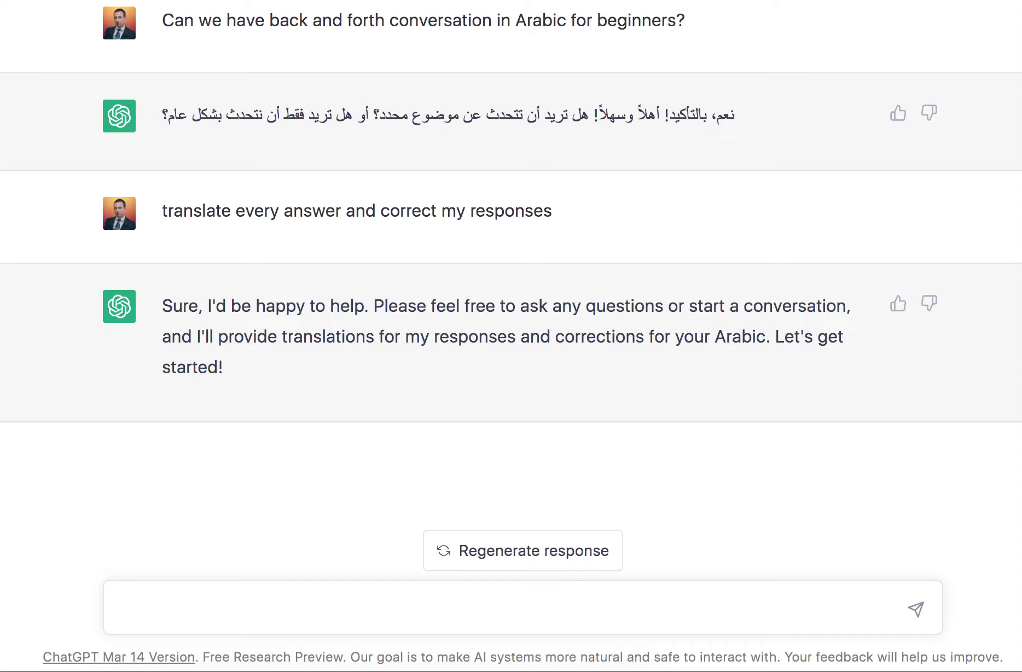
# Step: Greet the chatbot in Arabic with "سلام!" and answer its reply with "بخير! وانت؟"
pyautogui.write('سلام!')
pyautogui.press('Return')
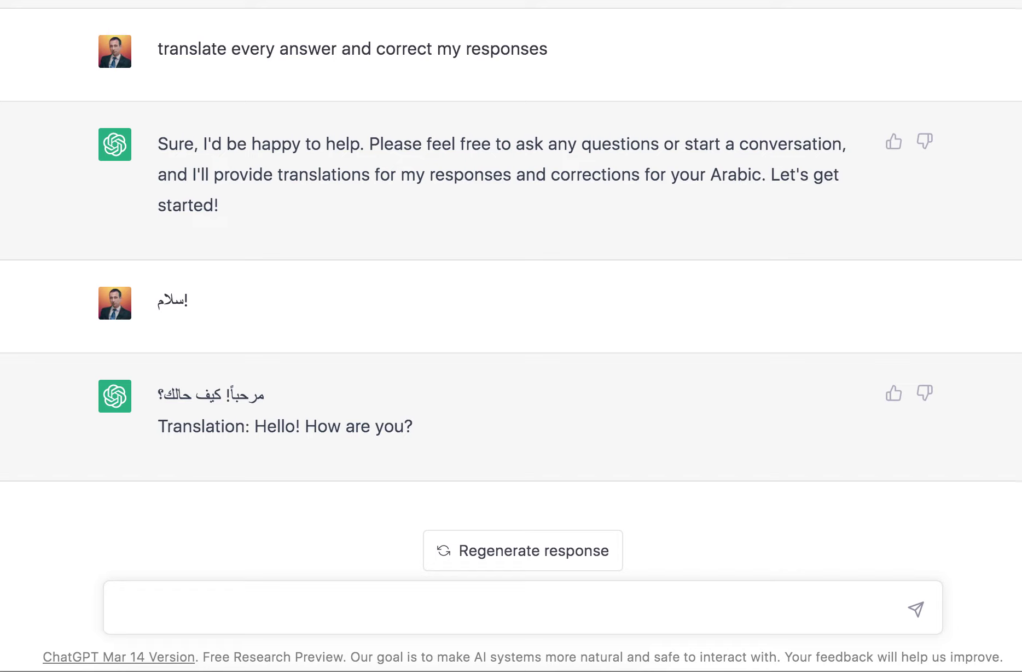
pyautogui.write('بج')
pyautogui.press('BackSpace')
pyautogui.write('خير! وات')
pyautogui.press('BackSpace')
pyautogui.write('م')
pyautogui.press('BackSpace')
pyautogui.write('نت؟')
pyautogui.press('Return')
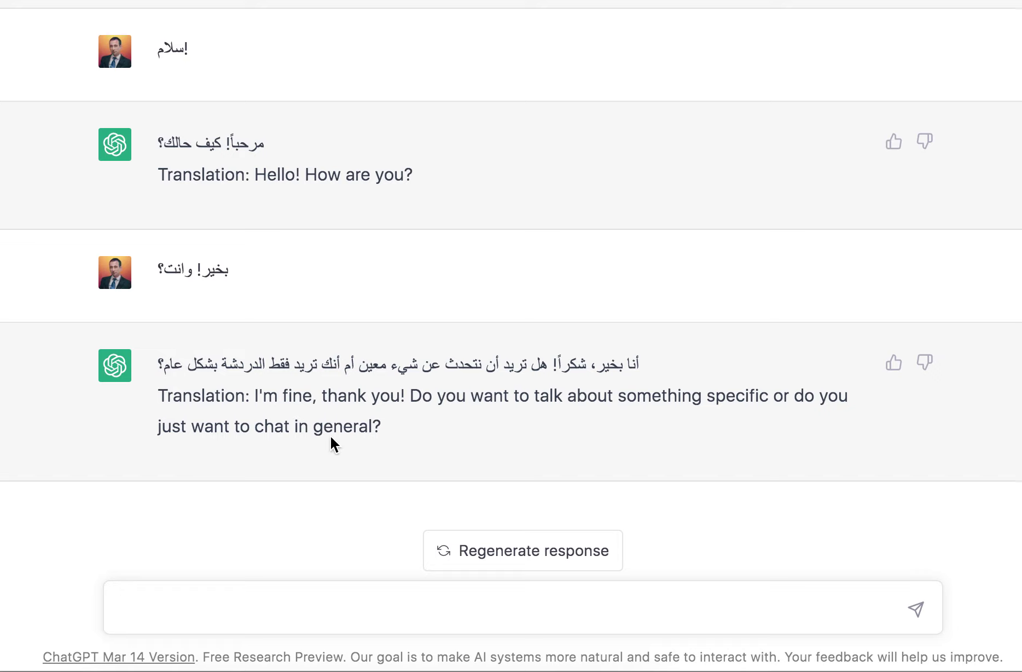
# Step: Examine the latest reply's question phrase by phrase, highlighting "chat in general" in the translation and the matching parts of the Arabic text
pyautogui.moveTo(372, 427); pyautogui.dragTo(247, 424)
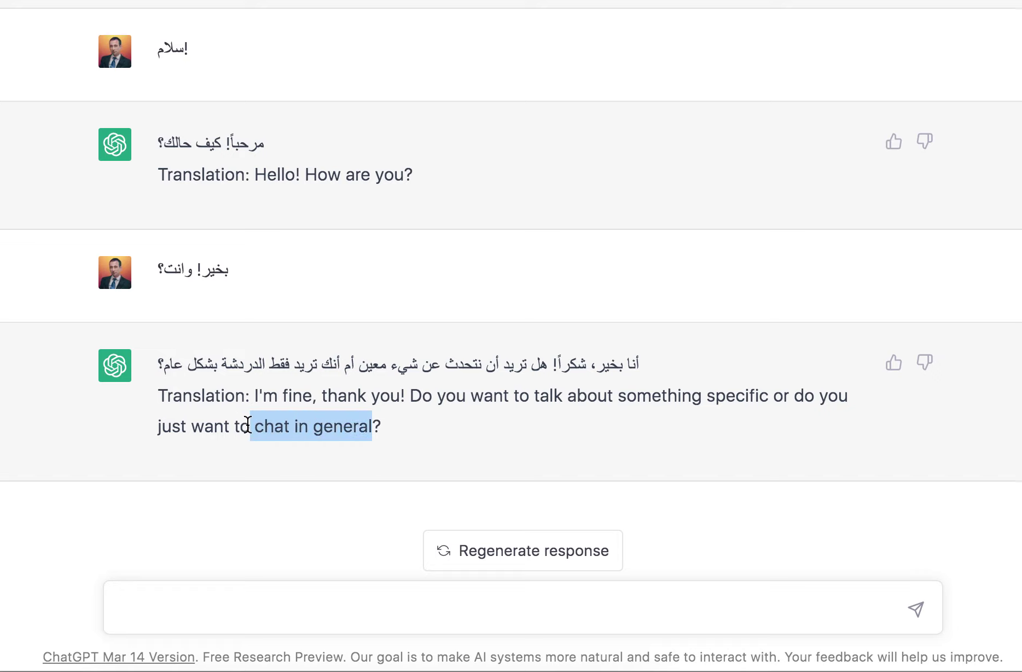
pyautogui.click(278, 426)
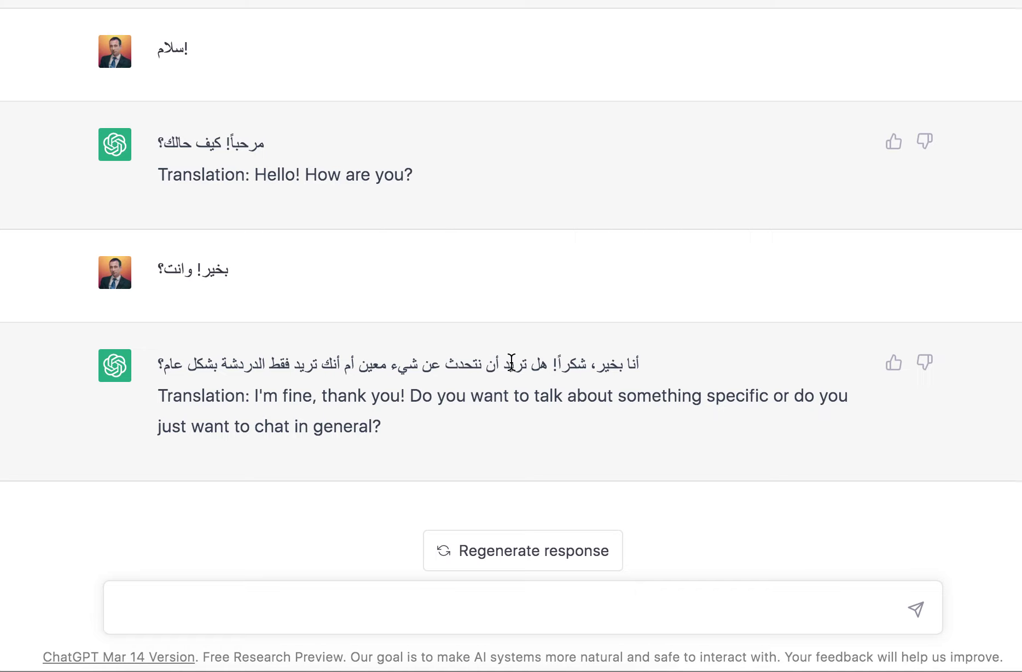
pyautogui.moveTo(479, 363); pyautogui.dragTo(376, 363)
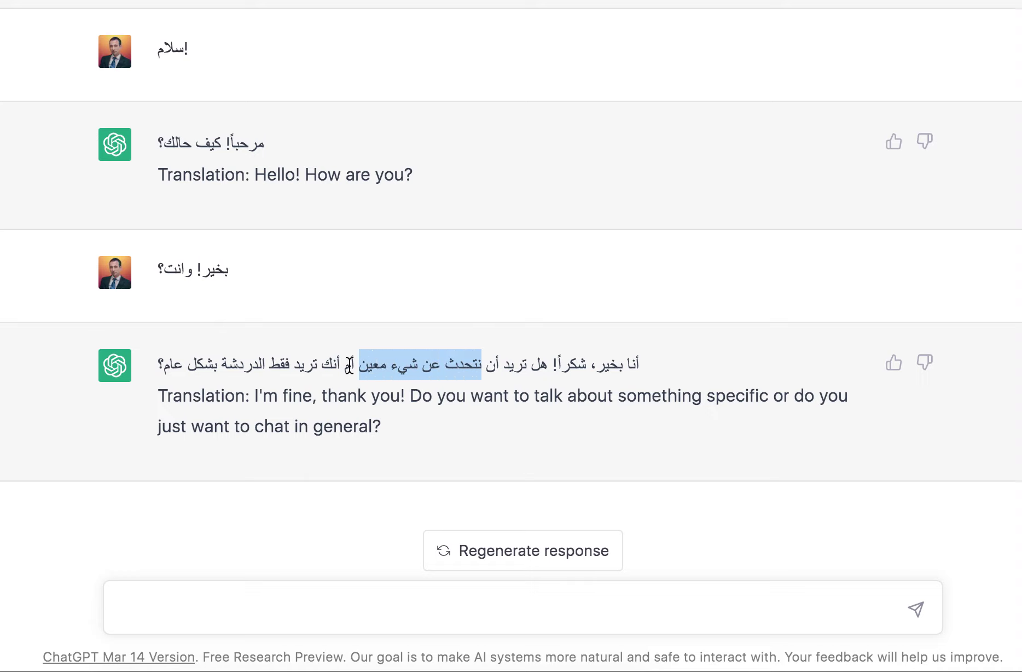
pyautogui.doubleClick(346, 363)
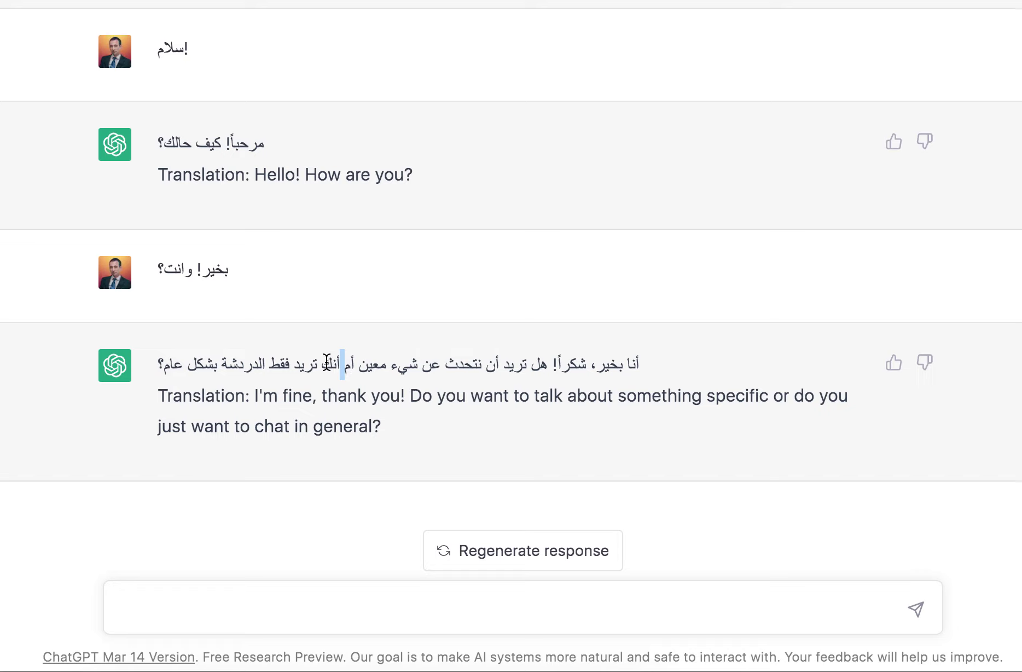
pyautogui.moveTo(329, 363); pyautogui.dragTo(189, 368)
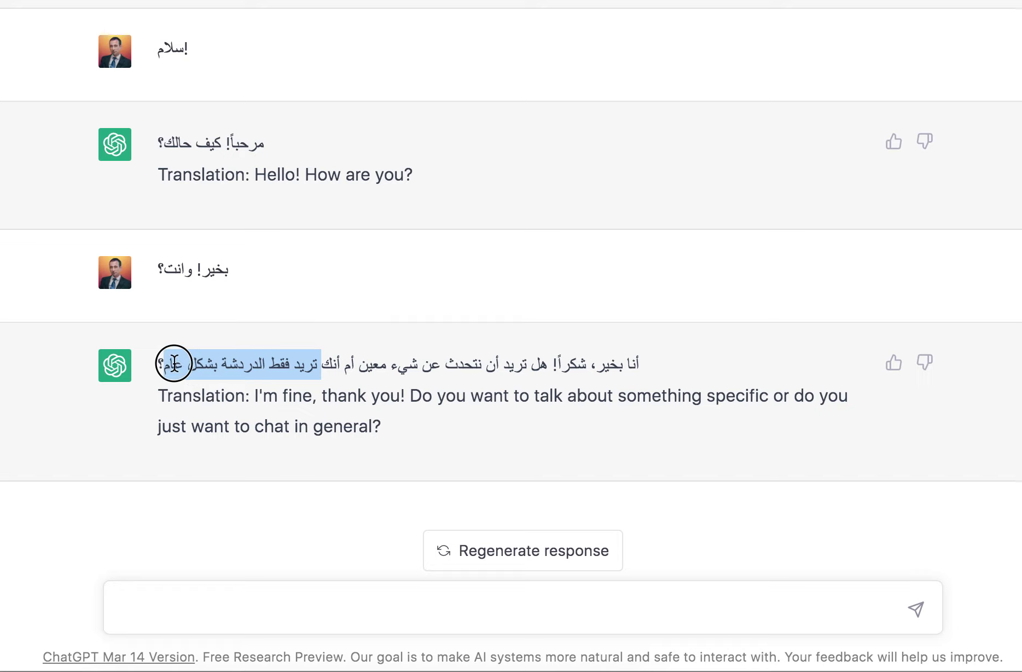
pyautogui.click(189, 368)
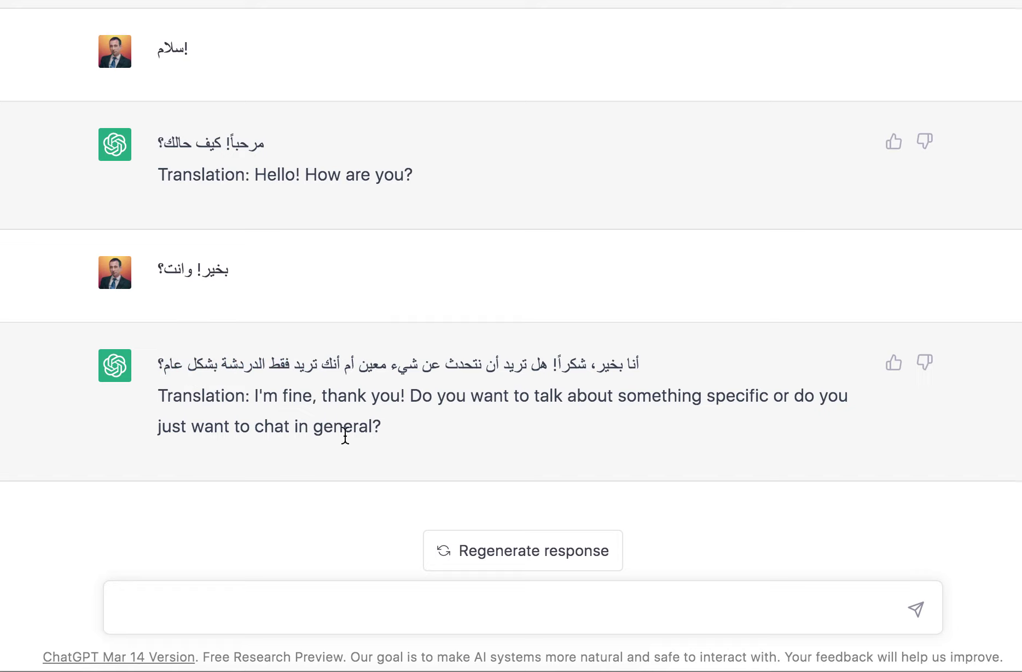
# Step: Send the prompt "give me dialogue in five lines about weather (Arabic for beginners)"
pyautogui.click(319, 603)
pyautogui.write('give me di')
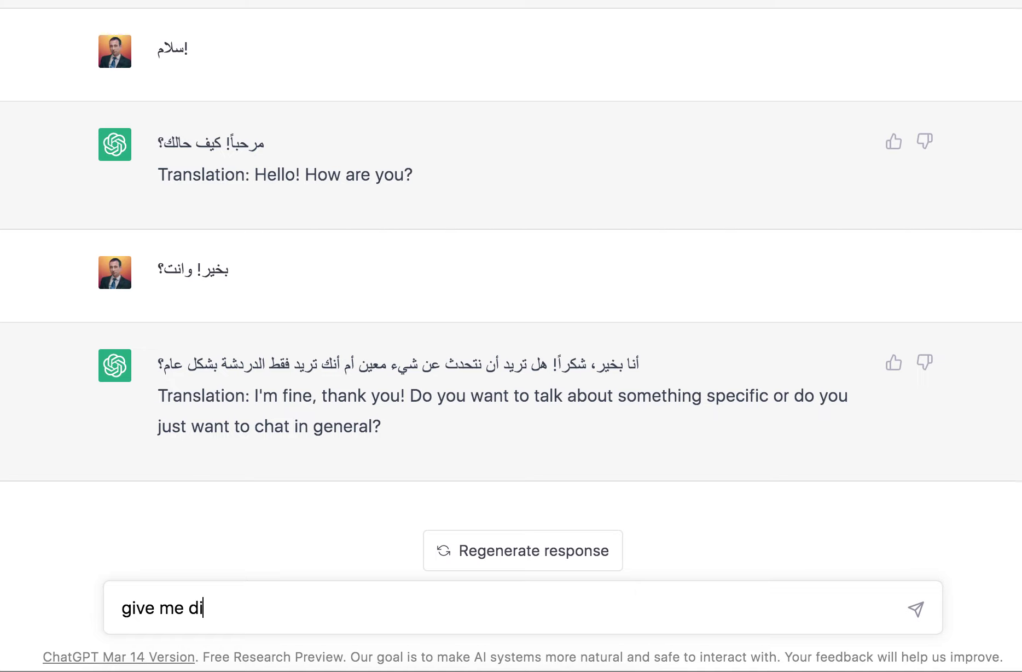
pyautogui.write('alogue in five lines')
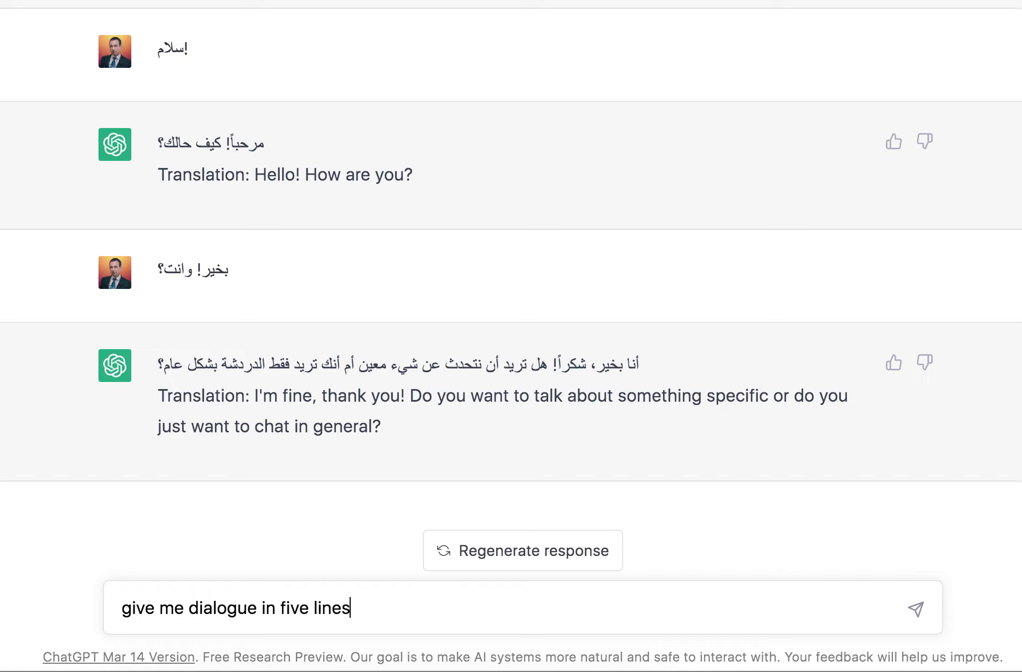
pyautogui.write(' about weather')
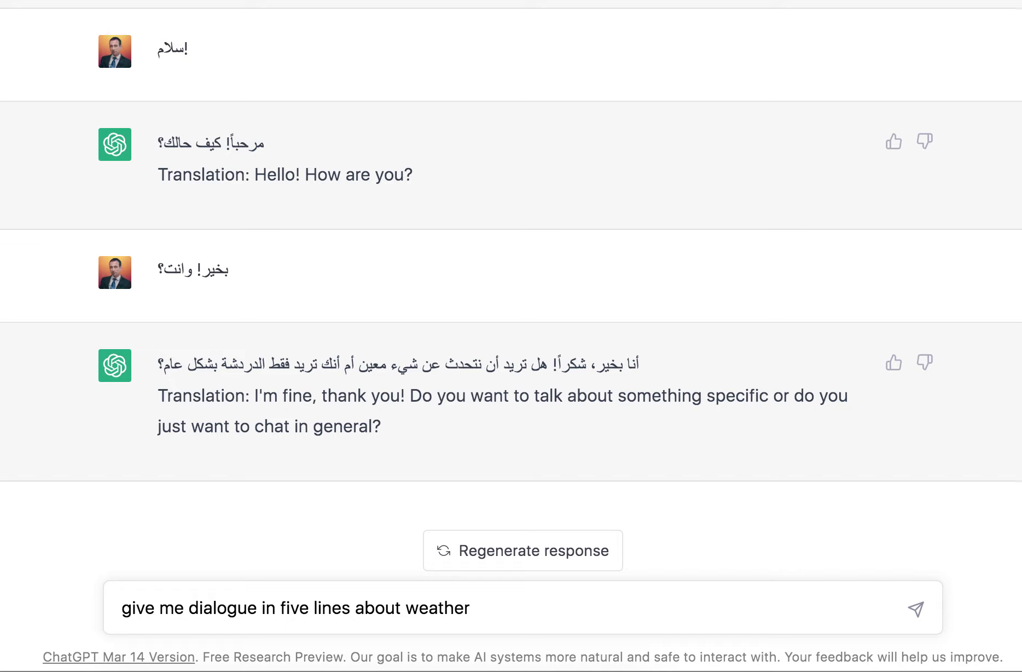
pyautogui.write('(Arabic for beginners)')
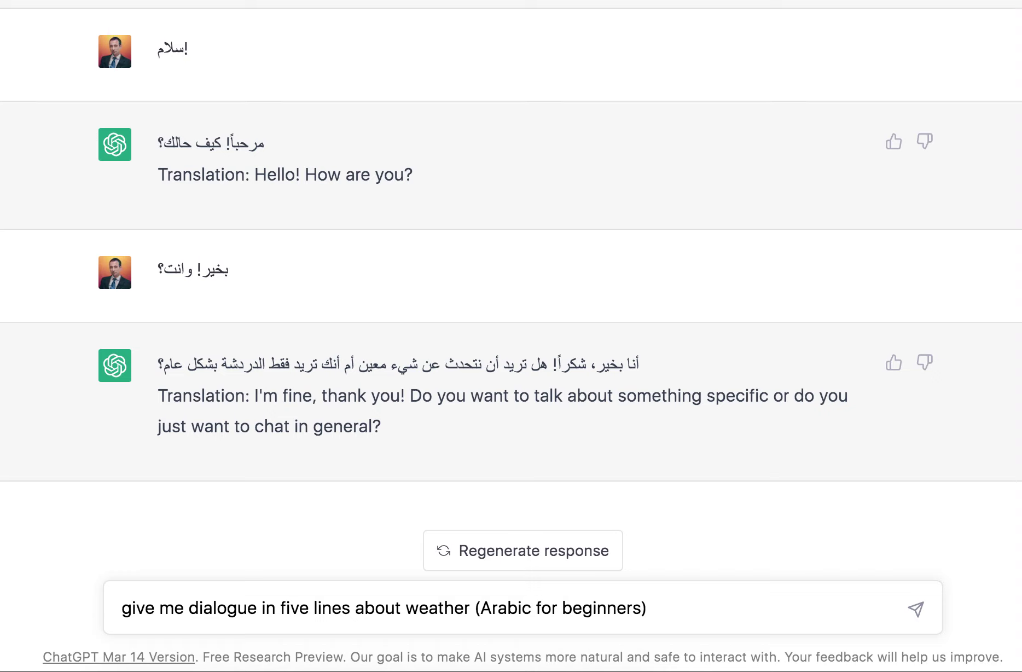
pyautogui.press('Return')
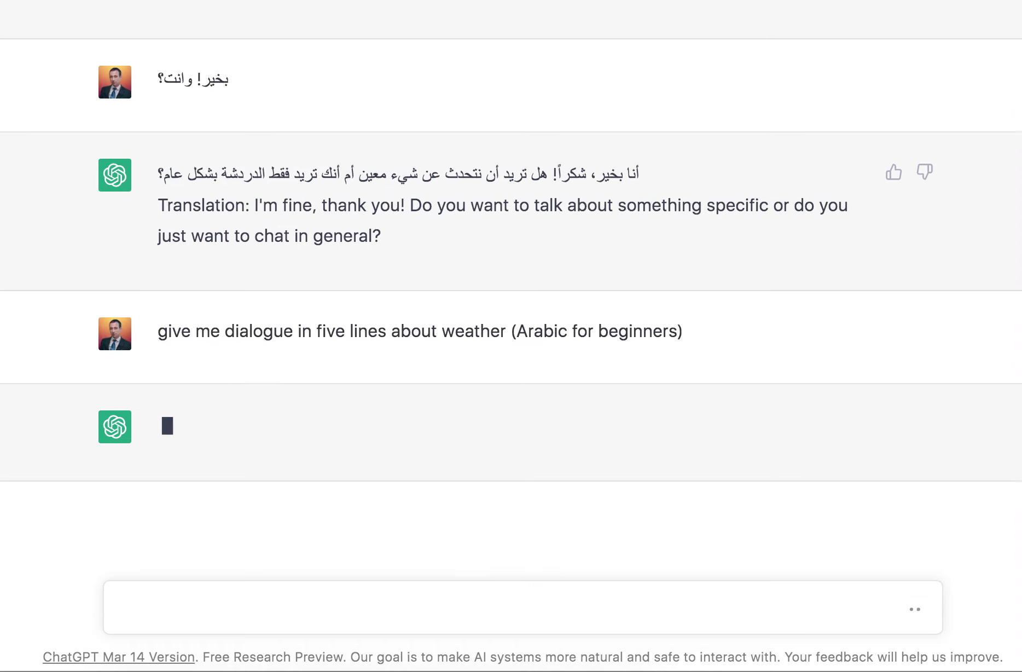